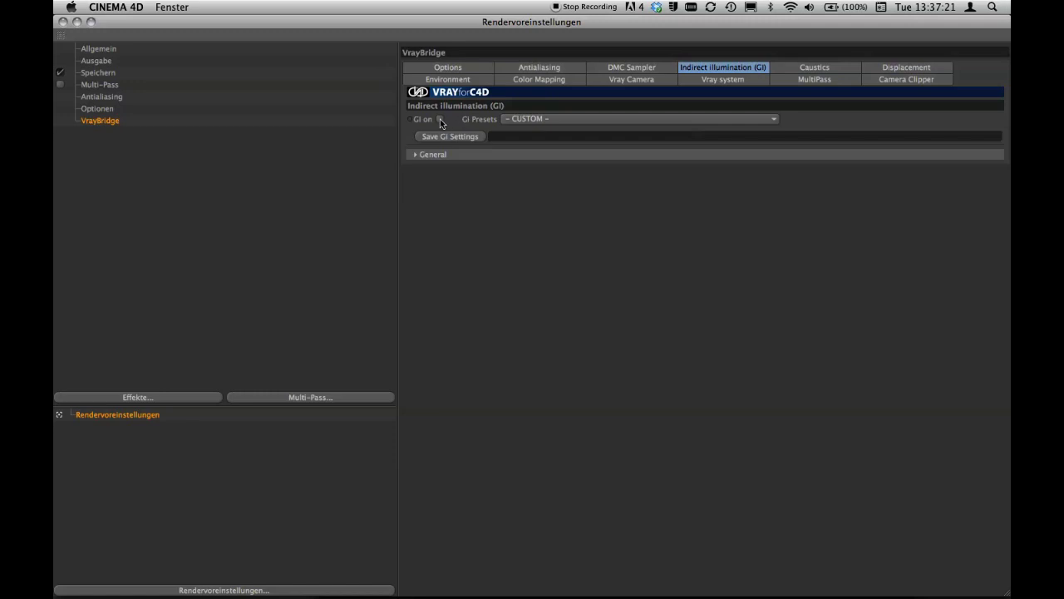
# Turn on VrayBridge indirect illumination (GI) and look through its General and Irradiance Map settings.
pyautogui.click(440, 119)
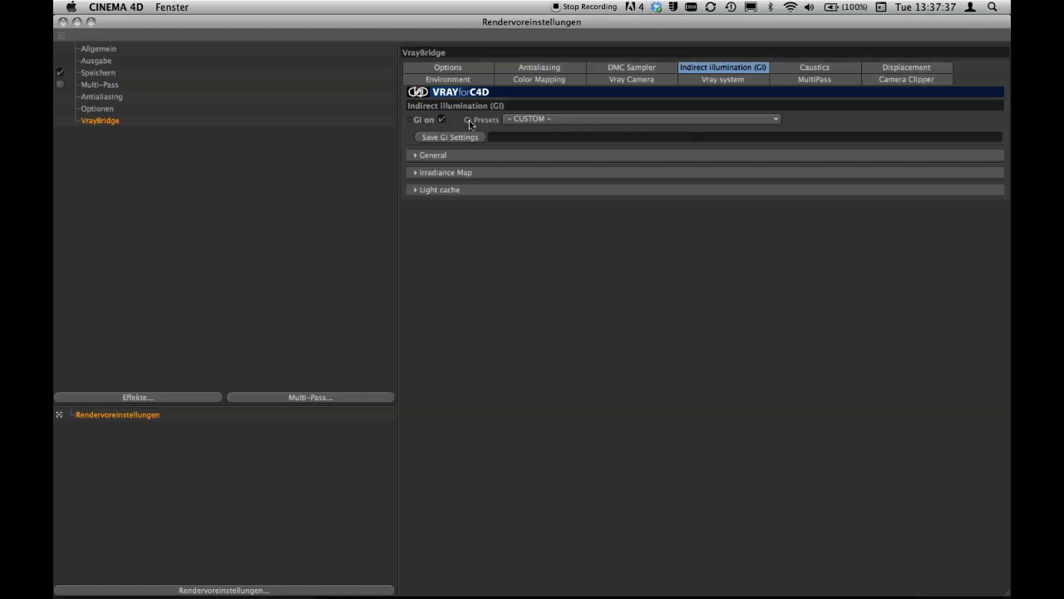
pyautogui.click(416, 157)
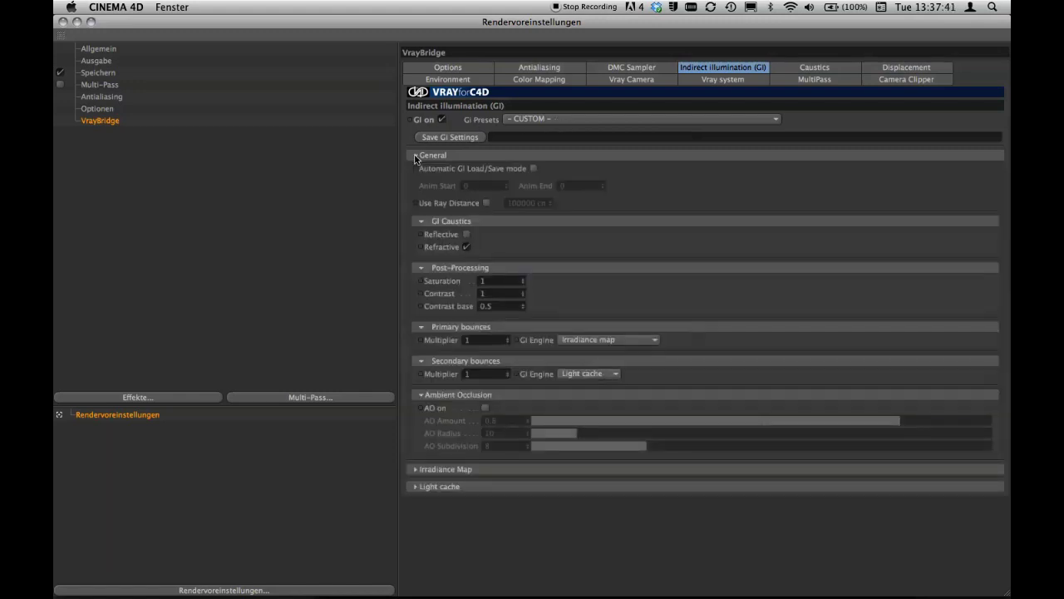
pyautogui.click(416, 158)
pyautogui.click(416, 174)
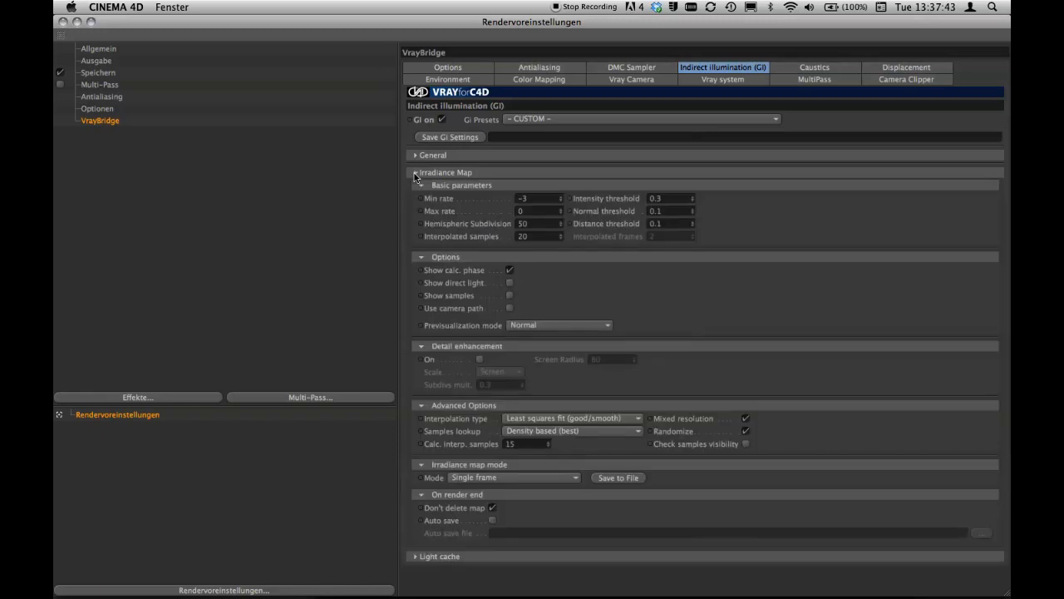
pyautogui.click(416, 173)
pyautogui.click(417, 156)
pyautogui.click(417, 156)
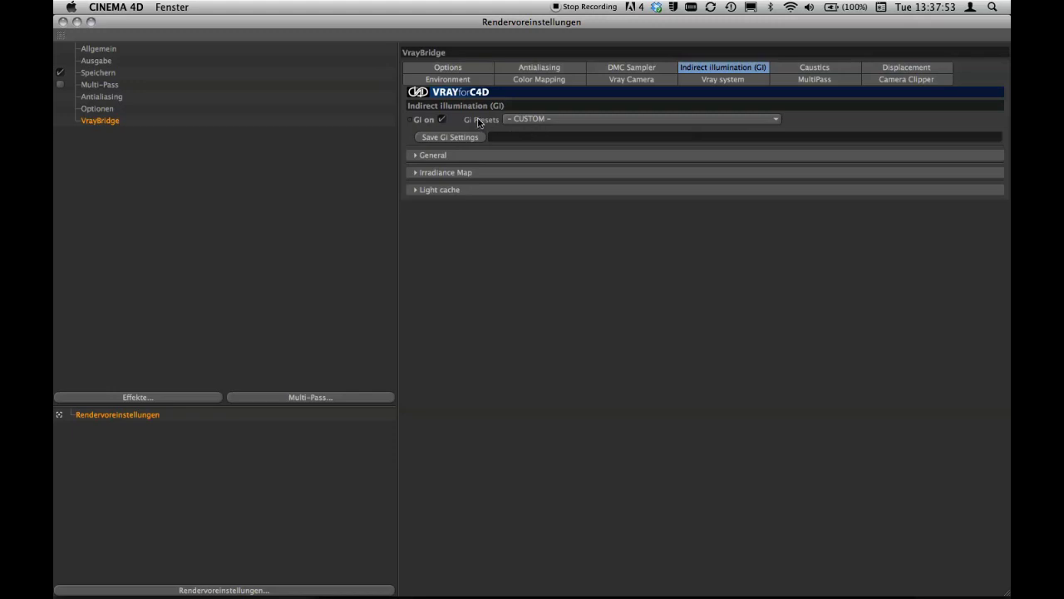
# Choose the GI preset 00A_Default Universal Preset Stefan [very fast – very good] and close the render settings.
pyautogui.click(551, 120)
pyautogui.scroll(-1, 659, 575)
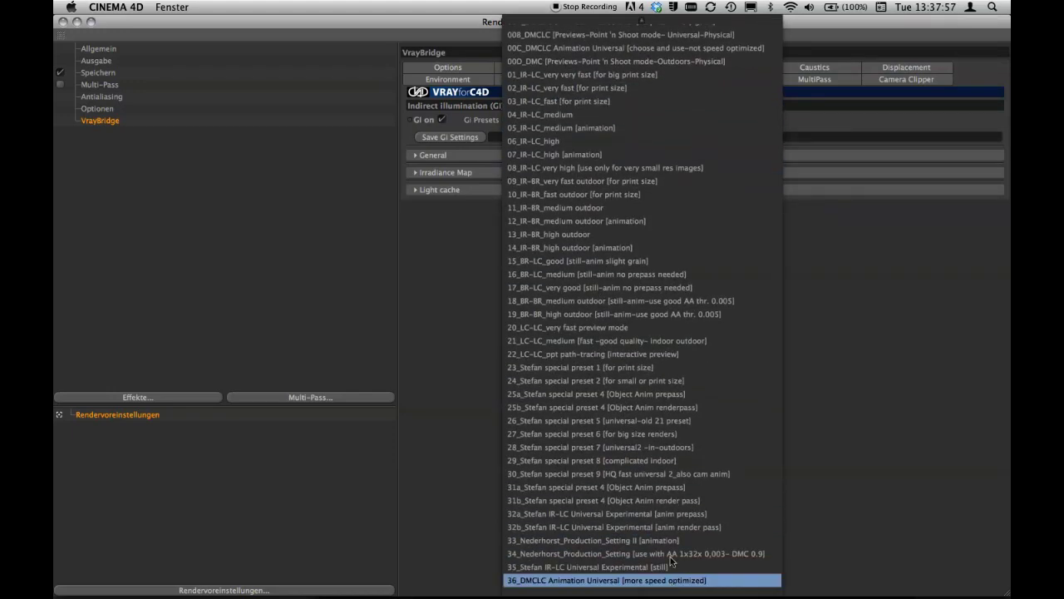
pyautogui.scroll(2, 676, 33)
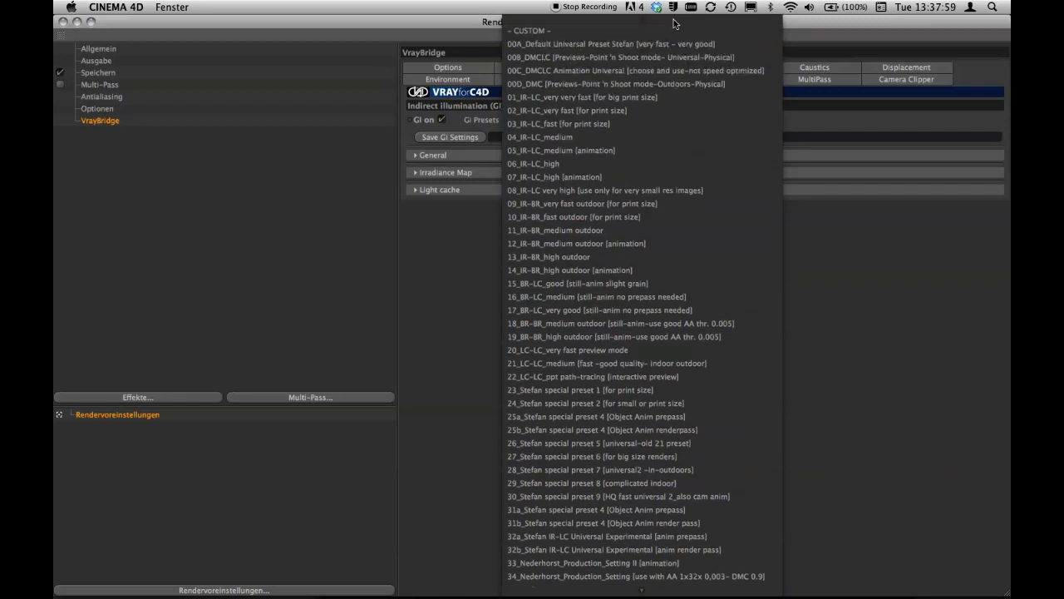
pyautogui.click(759, 44)
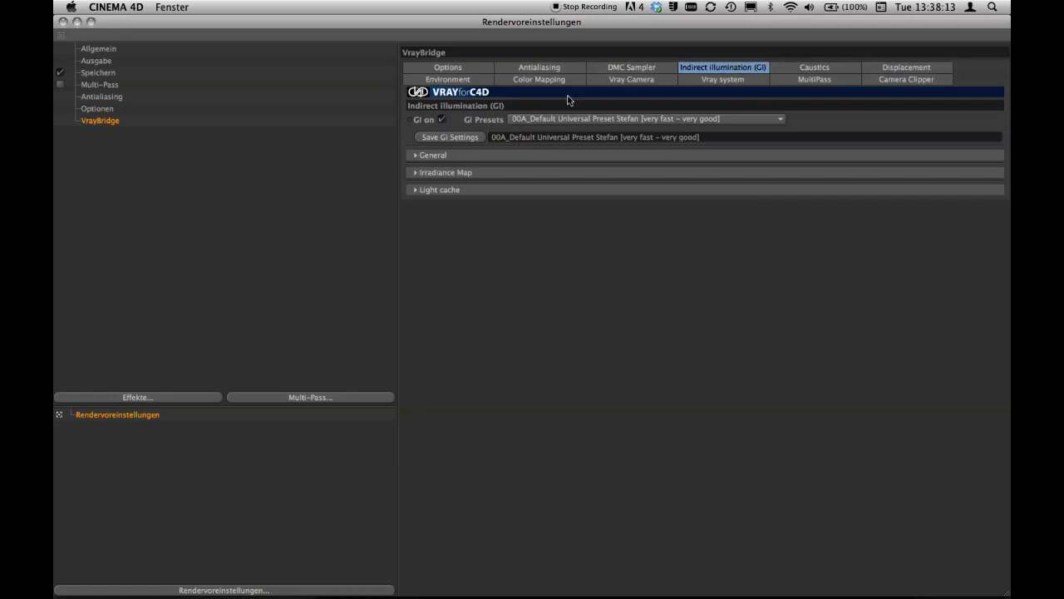
pyautogui.click(62, 24)
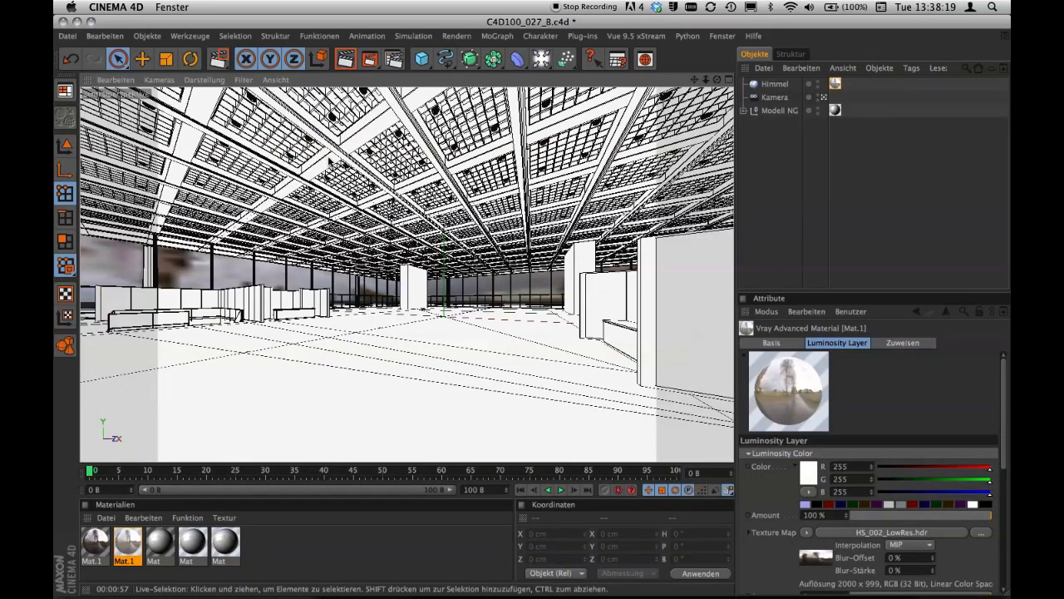
# Start a test render of the camera view, cancel it, and render only a small region around the windows beside the central shaft.
pyautogui.press('super+r')
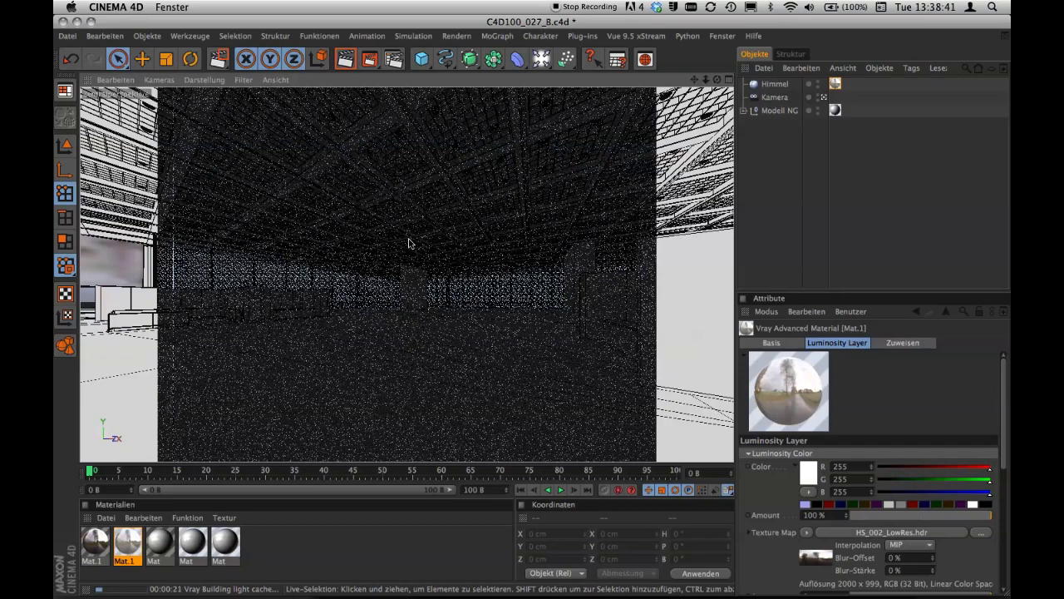
pyautogui.click(776, 242)
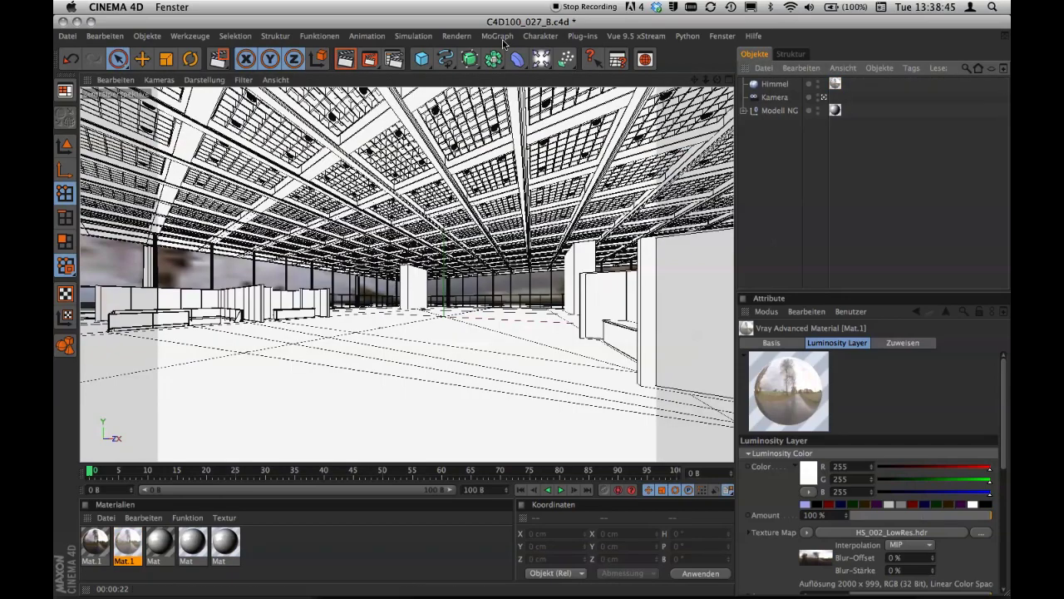
pyautogui.click(458, 36)
pyautogui.click(471, 82)
pyautogui.moveTo(327, 226); pyautogui.dragTo(379, 297)
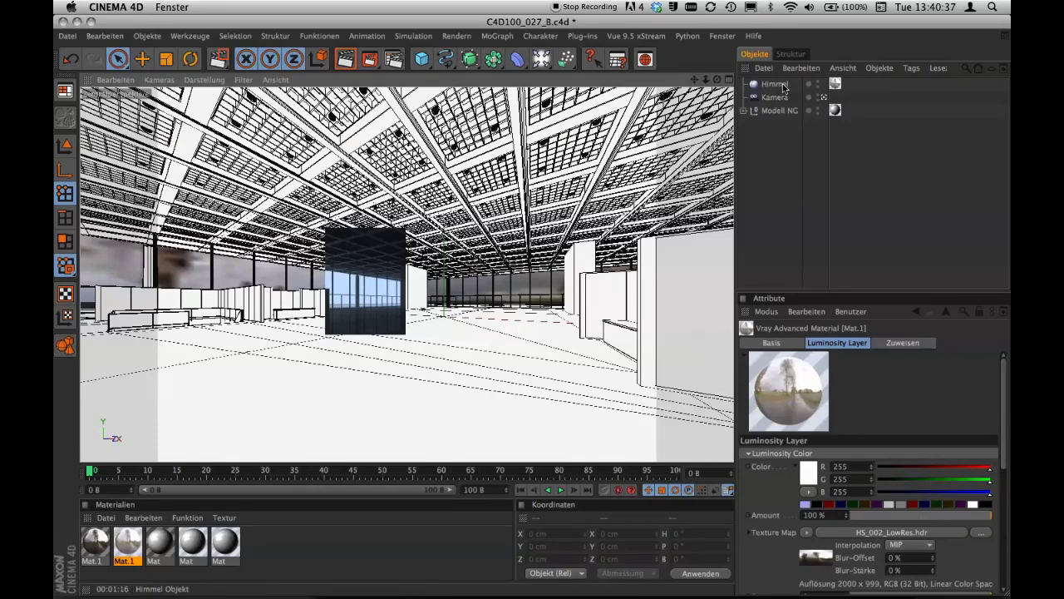
# Add a VrayPhysicalCamera tag to the Kamera object and enlarge the area showing its attributes.
pyautogui.moveTo(810, 290); pyautogui.dragTo(831, 140)
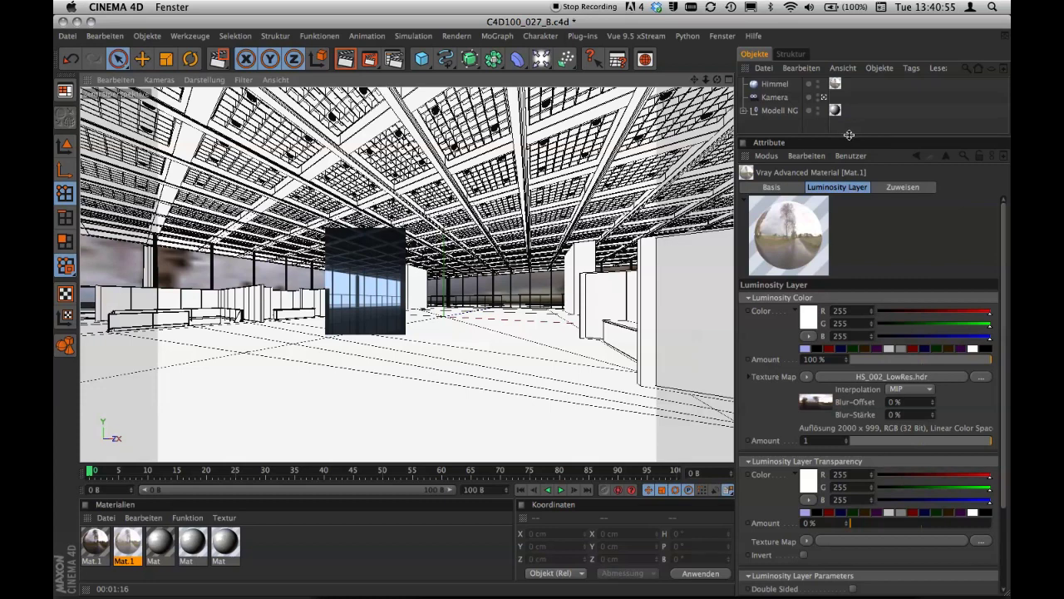
pyautogui.moveTo(849, 135); pyautogui.dragTo(853, 193)
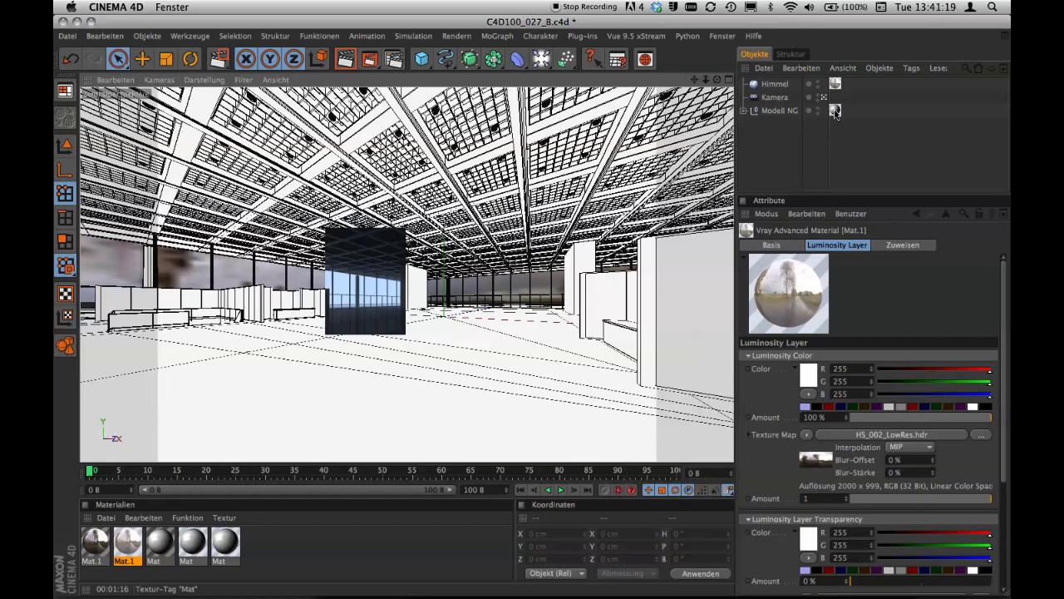
pyautogui.click(775, 98)
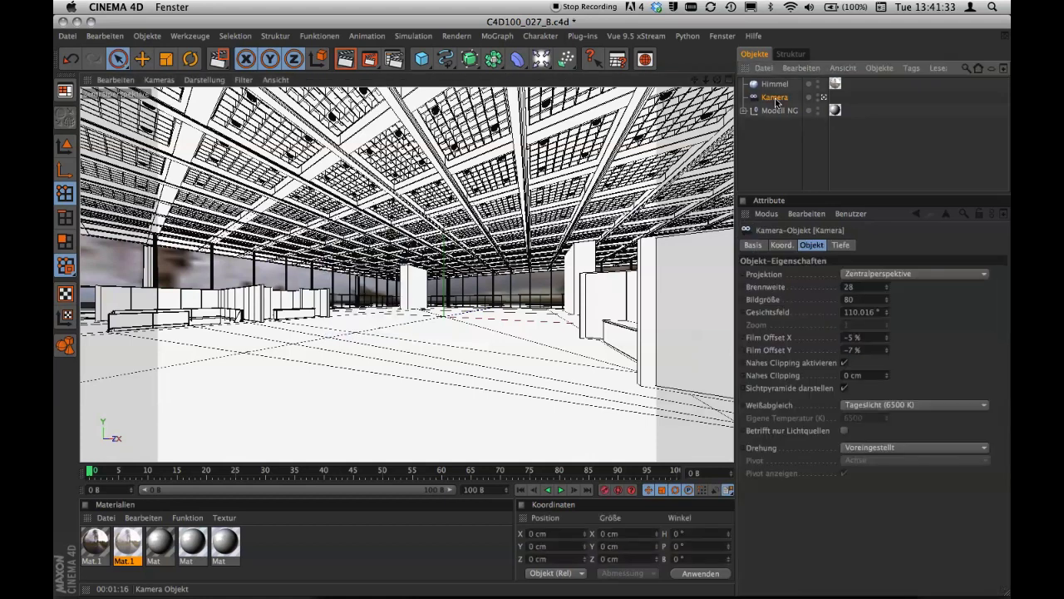
pyautogui.moveTo(803, 195)
pyautogui.mouseDown()
pyautogui.moveTo(805, 139)
pyautogui.moveTo(805, 188)
pyautogui.mouseUp()
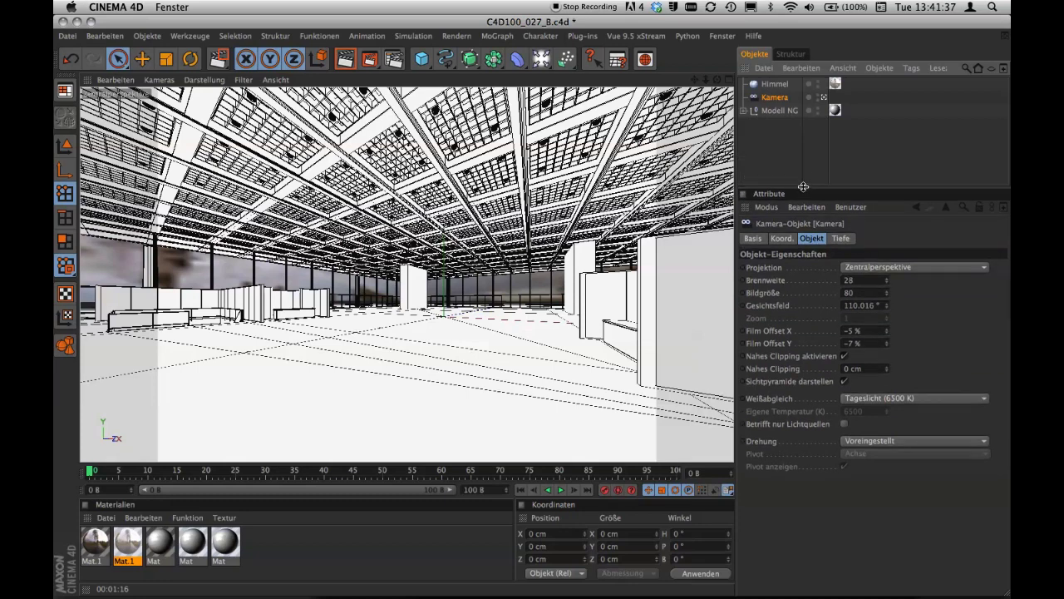
pyautogui.rightClick(774, 99)
pyautogui.moveTo(852, 148)
pyautogui.moveTo(859, 227)
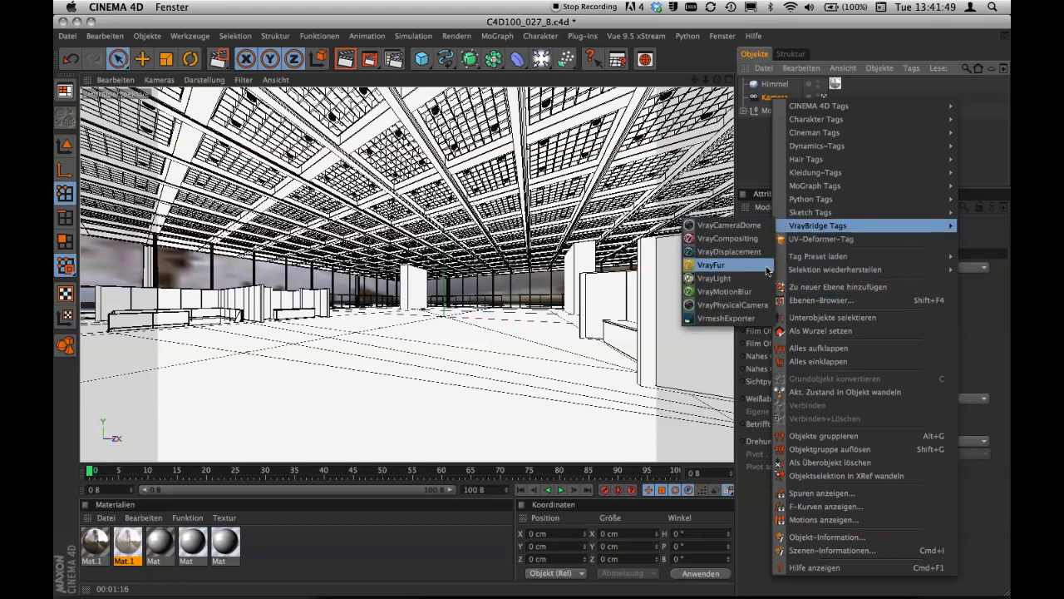
pyautogui.click(759, 305)
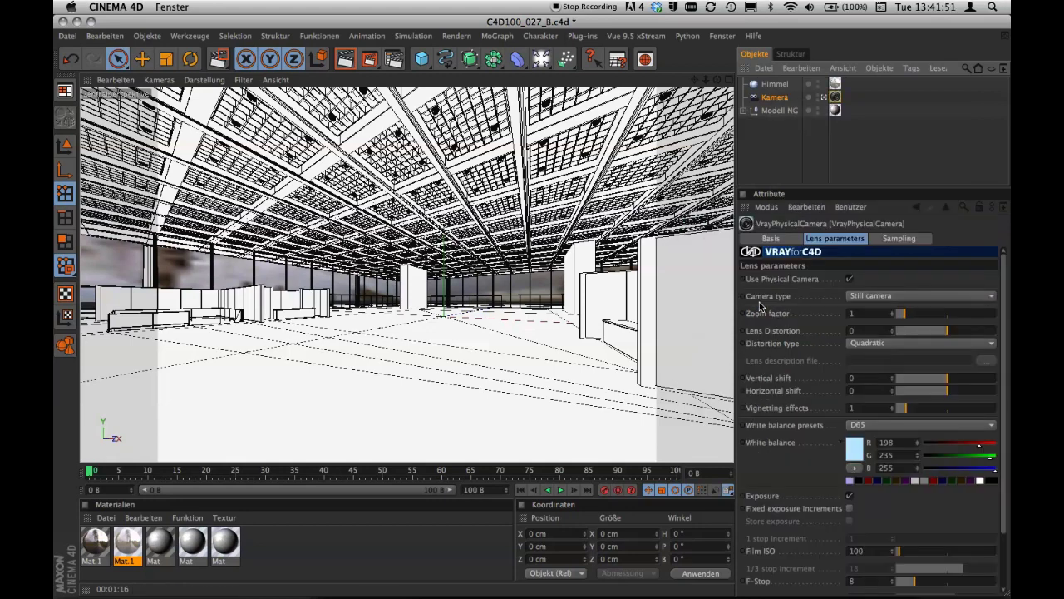
pyautogui.moveTo(859, 188); pyautogui.dragTo(866, 134)
# Examine the Kamera object's coordinates, object properties and depth settings, and compare its VrayPhysicalCamera section with the tag's own lens parameters.
pyautogui.click(775, 96)
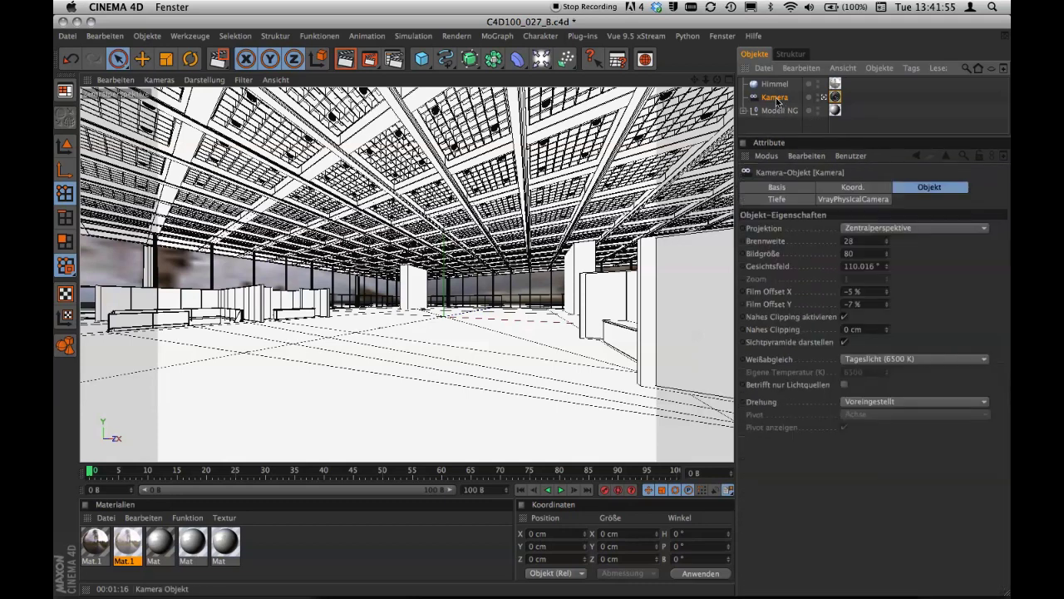
pyautogui.click(796, 188)
pyautogui.click(848, 190)
pyautogui.click(933, 189)
pyautogui.click(850, 192)
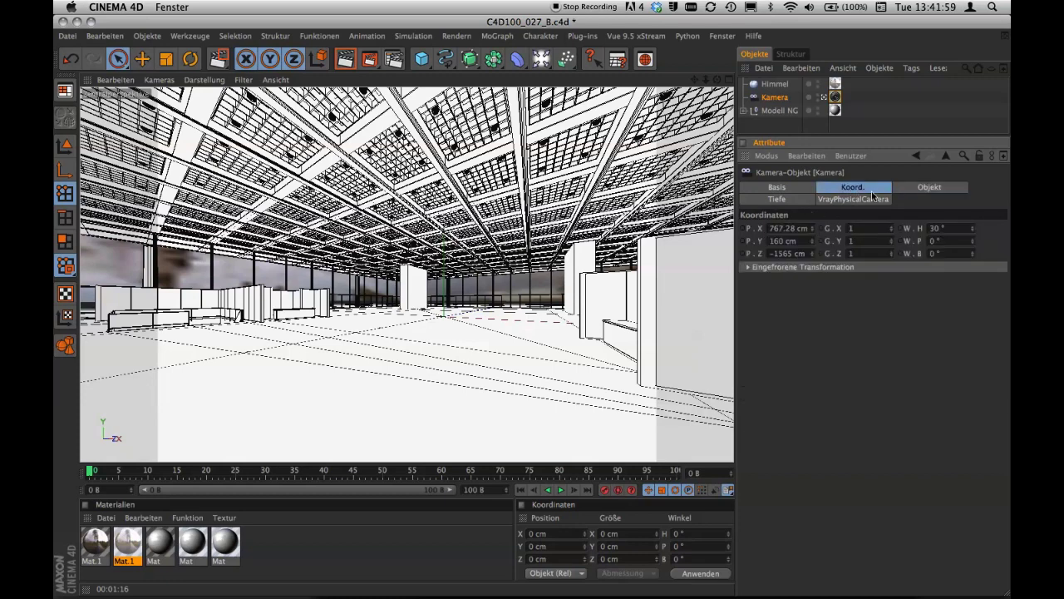
pyautogui.click(929, 192)
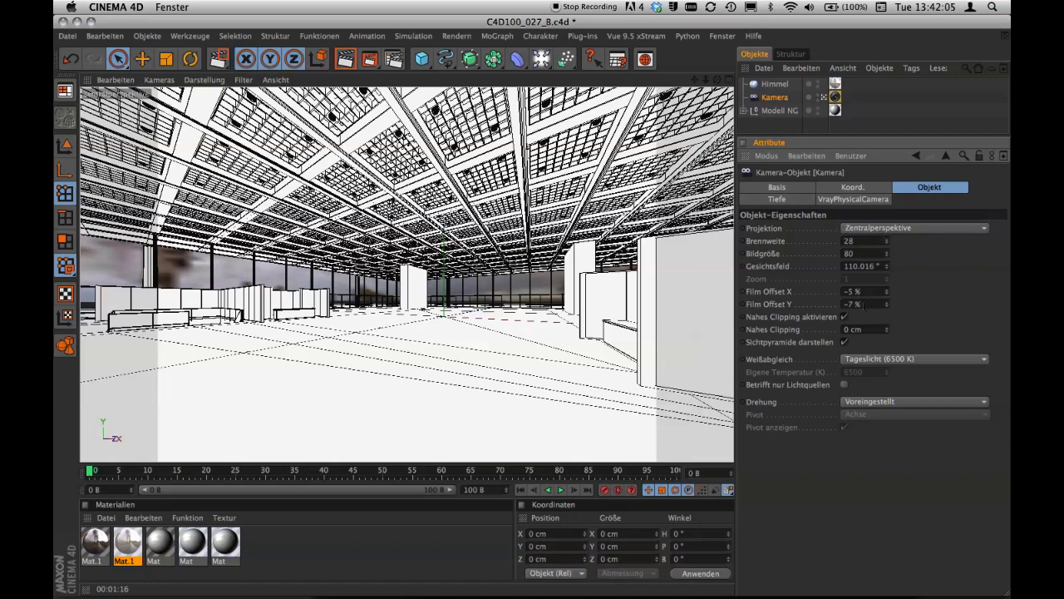
pyautogui.click(796, 200)
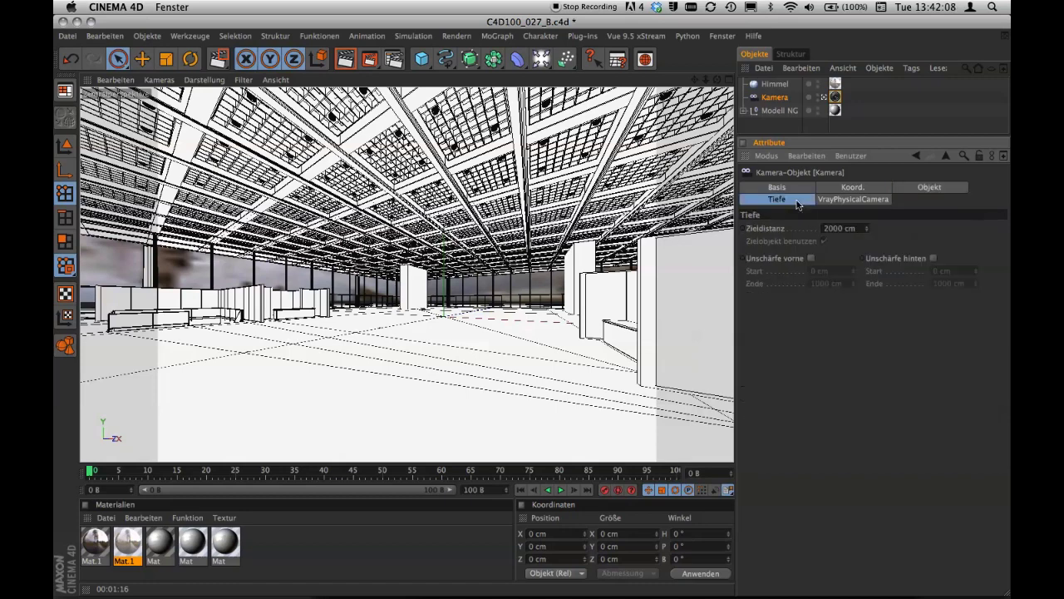
pyautogui.click(878, 201)
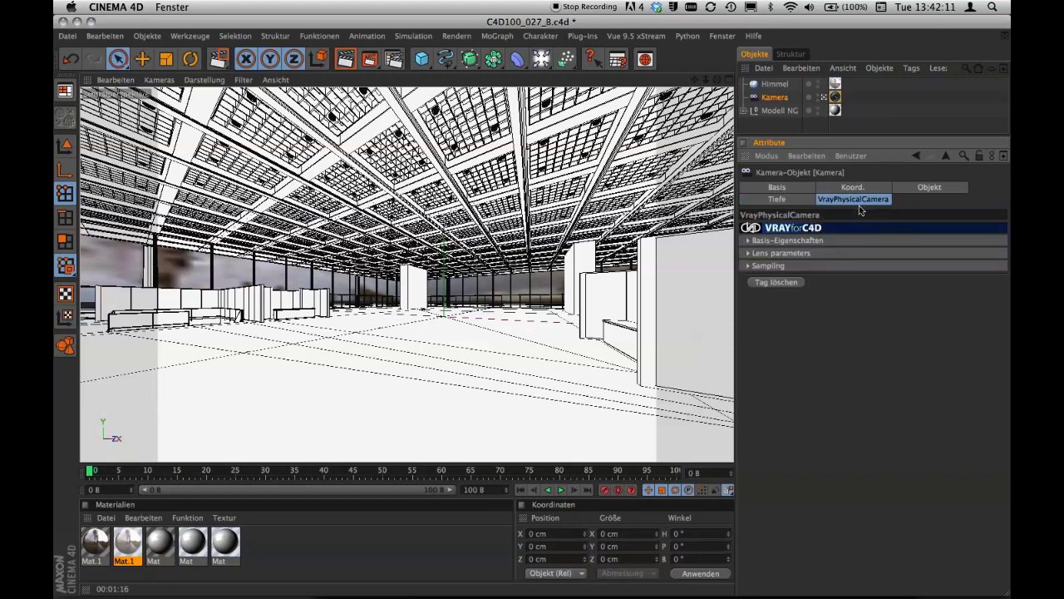
pyautogui.click(835, 96)
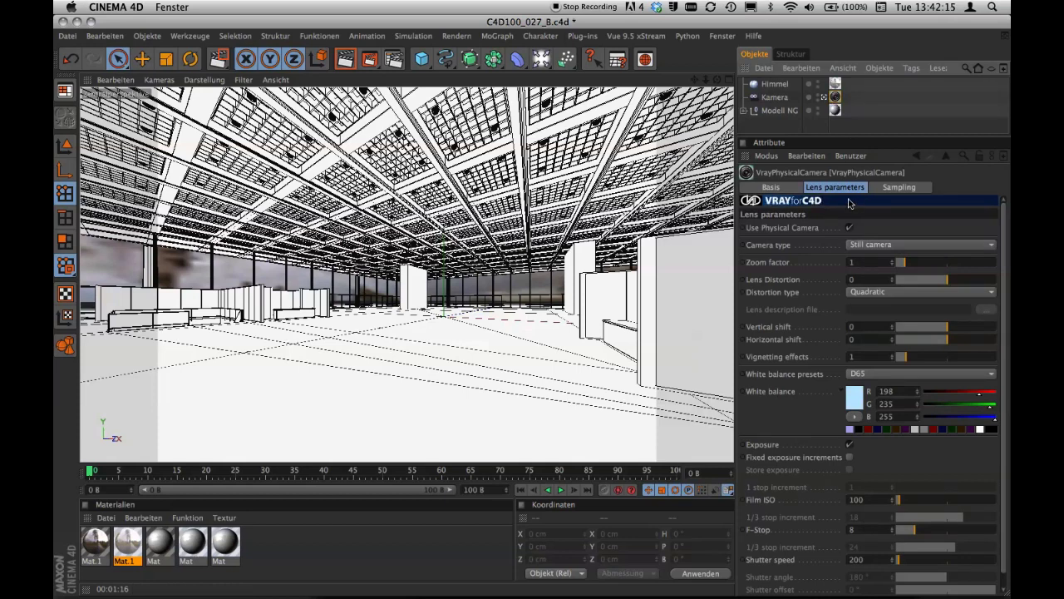
pyautogui.click(783, 98)
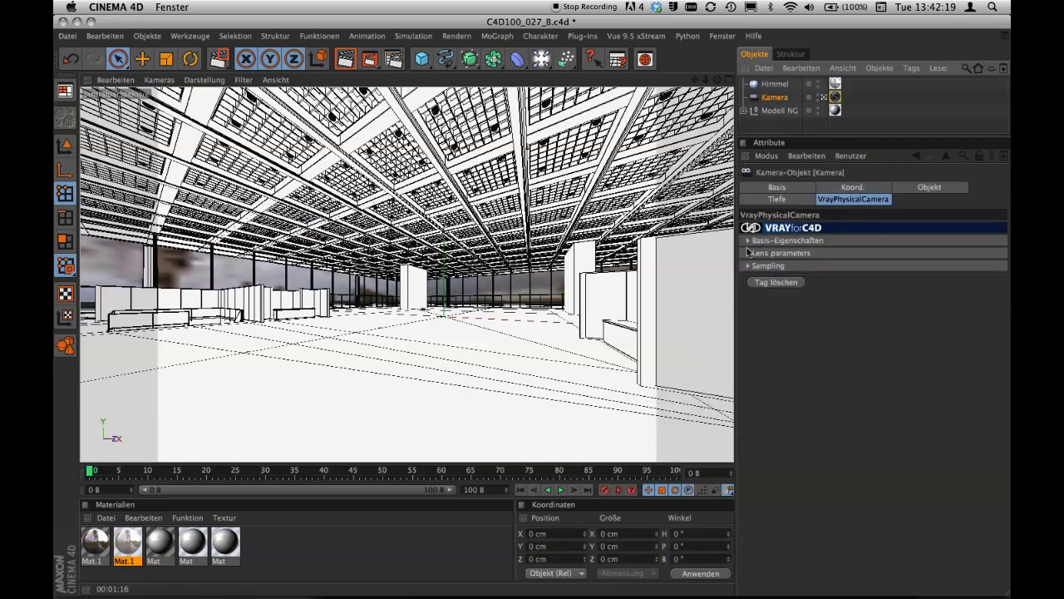
# In the VrayPhysicalCamera tag's lens parameters, keep Exposure enabled and set the Film ISO to 800 and the shutter speed to 30.
pyautogui.click(836, 97)
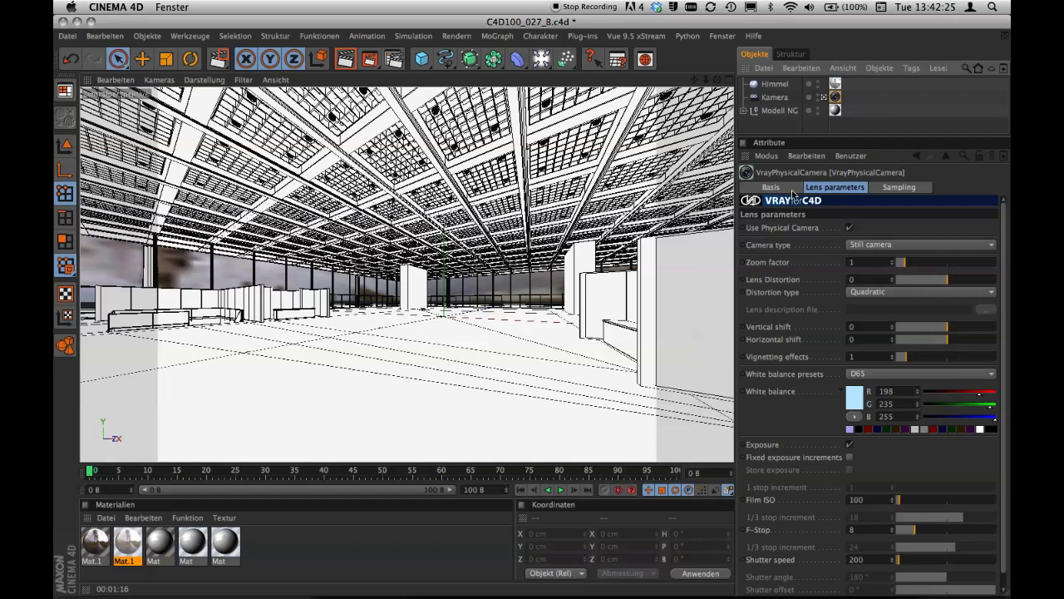
pyautogui.click(794, 189)
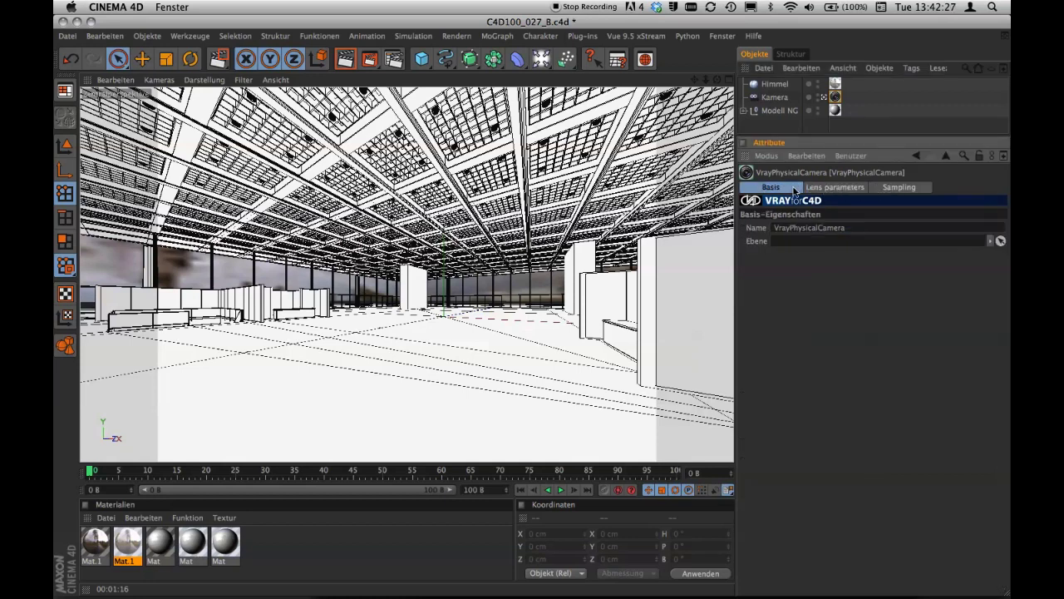
pyautogui.click(821, 188)
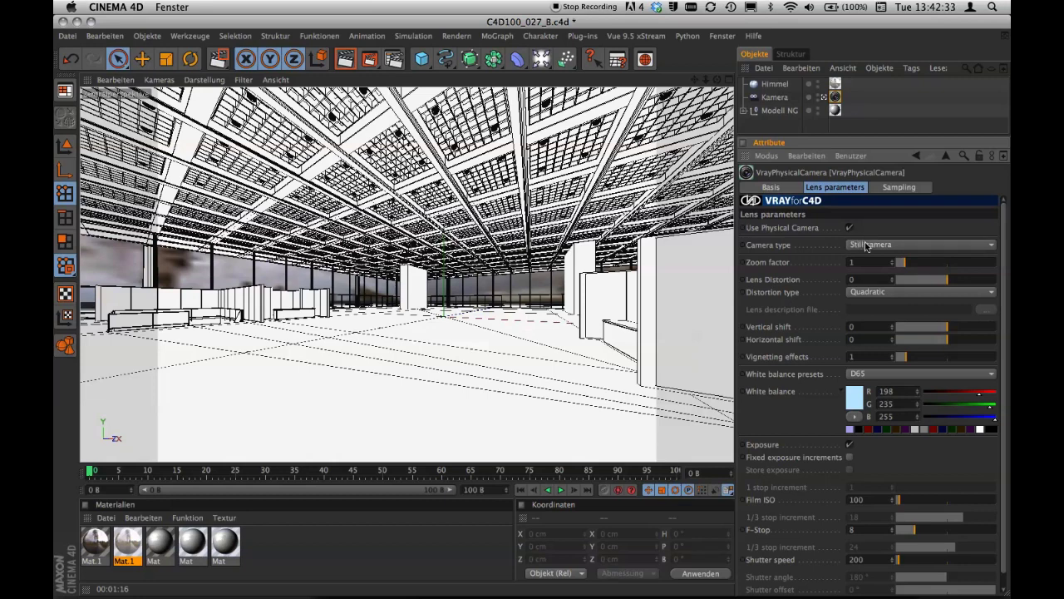
pyautogui.scroll(-1, 1005, 264)
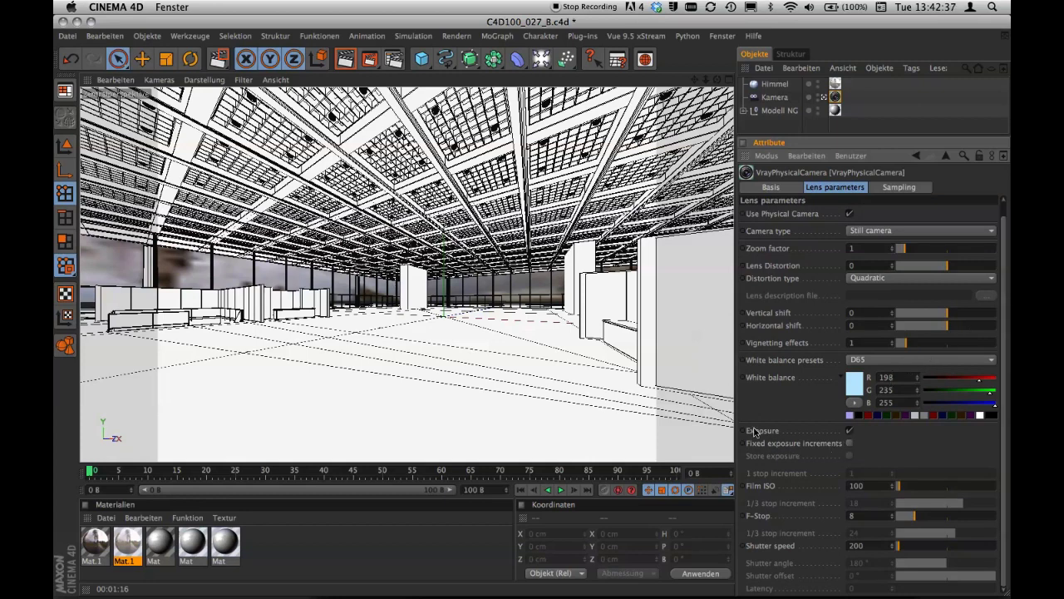
pyautogui.click(849, 431)
pyautogui.click(849, 431)
pyautogui.doubleClick(865, 486)
pyautogui.write('800')
pyautogui.doubleClick(857, 516)
pyautogui.doubleClick(861, 545)
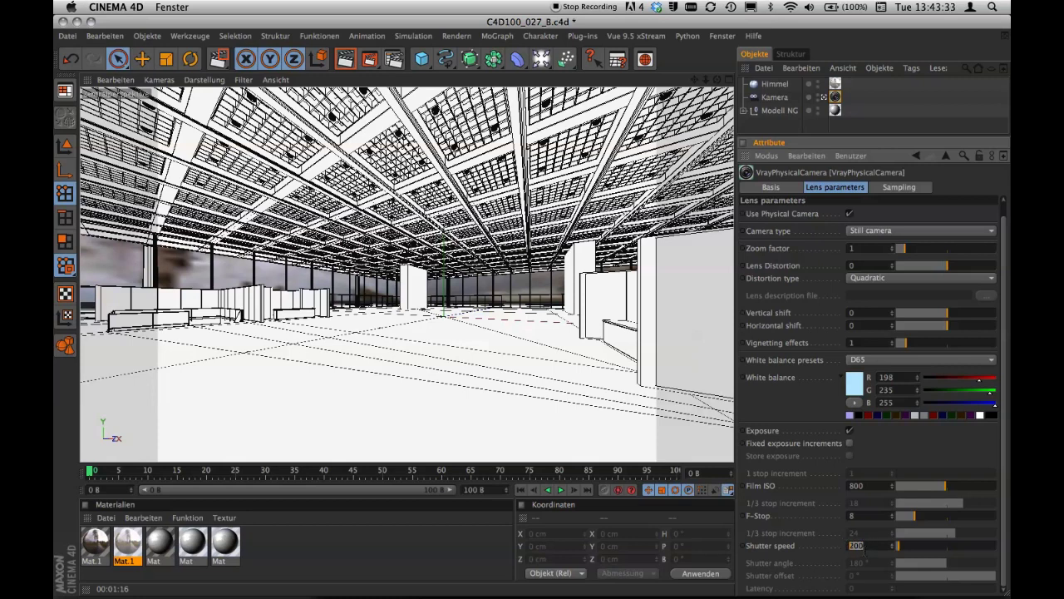
pyautogui.write('30')
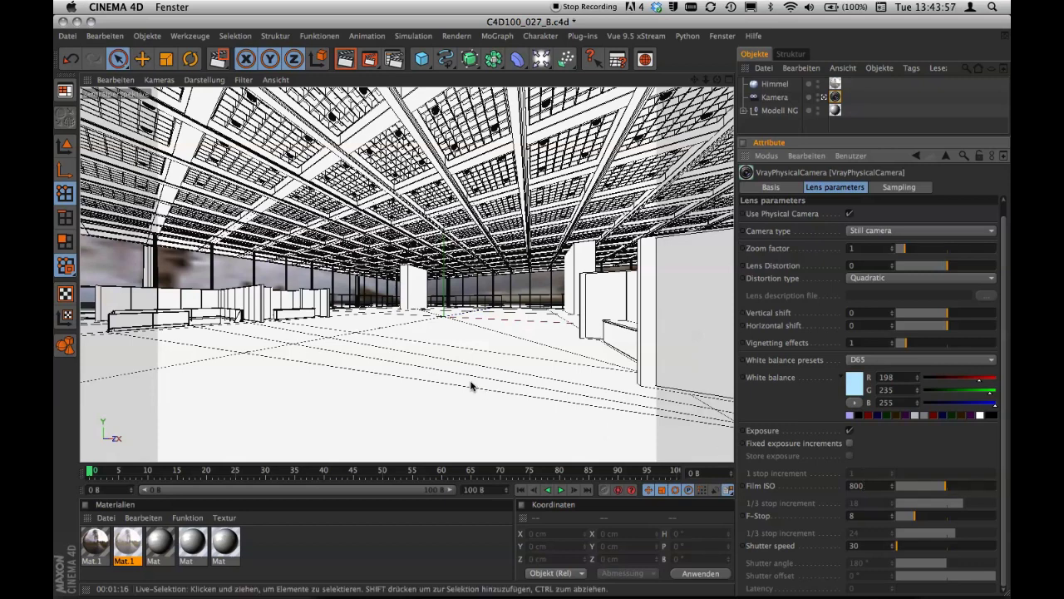
# Maximise the perspective view and render a region covering part of the ceiling, windows and floor around the central shaft.
pyautogui.hotkey('ctrl', 'Tab')
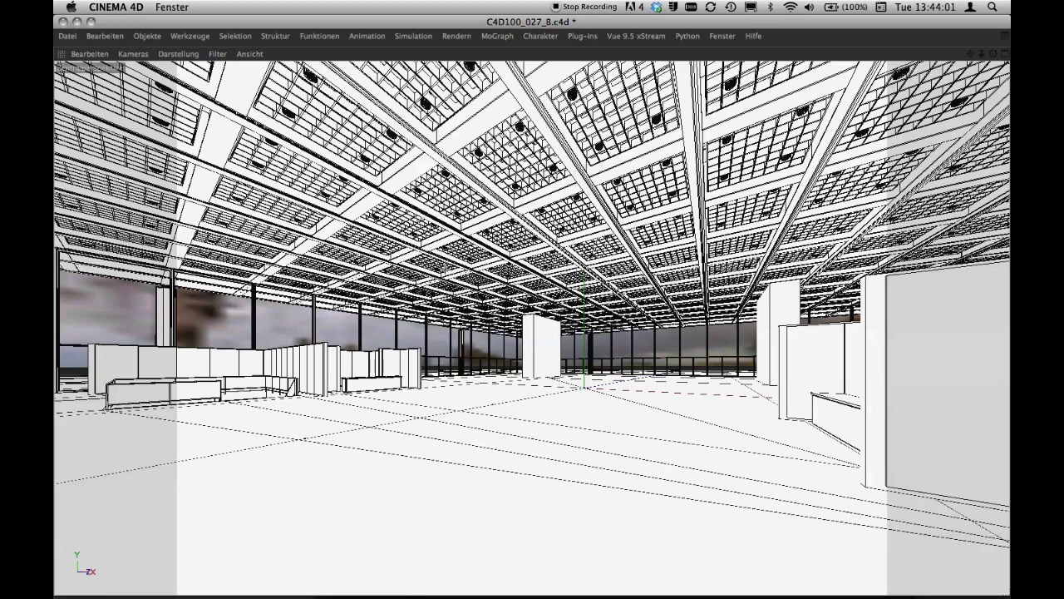
pyautogui.moveTo(417, 253); pyautogui.dragTo(520, 430)
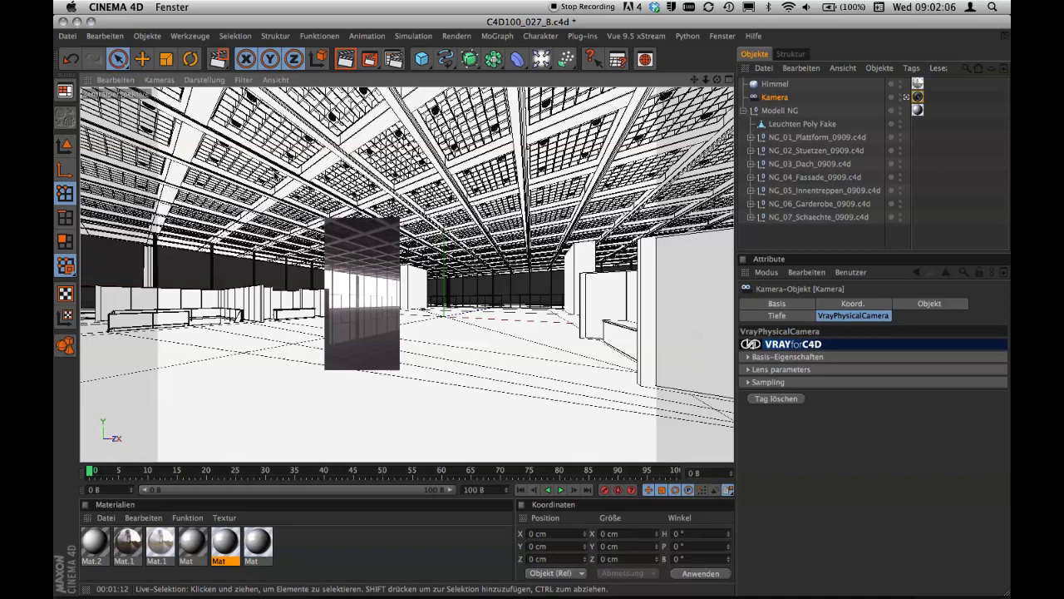
# Open the Bild-Manager and display the first render in the history.
pyautogui.click(721, 35)
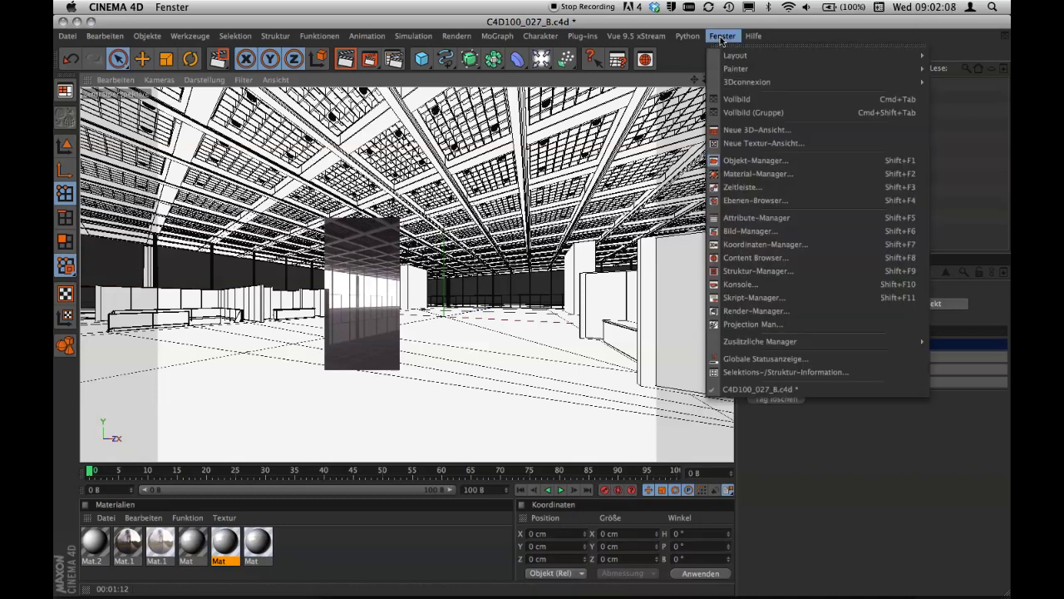
pyautogui.click(726, 230)
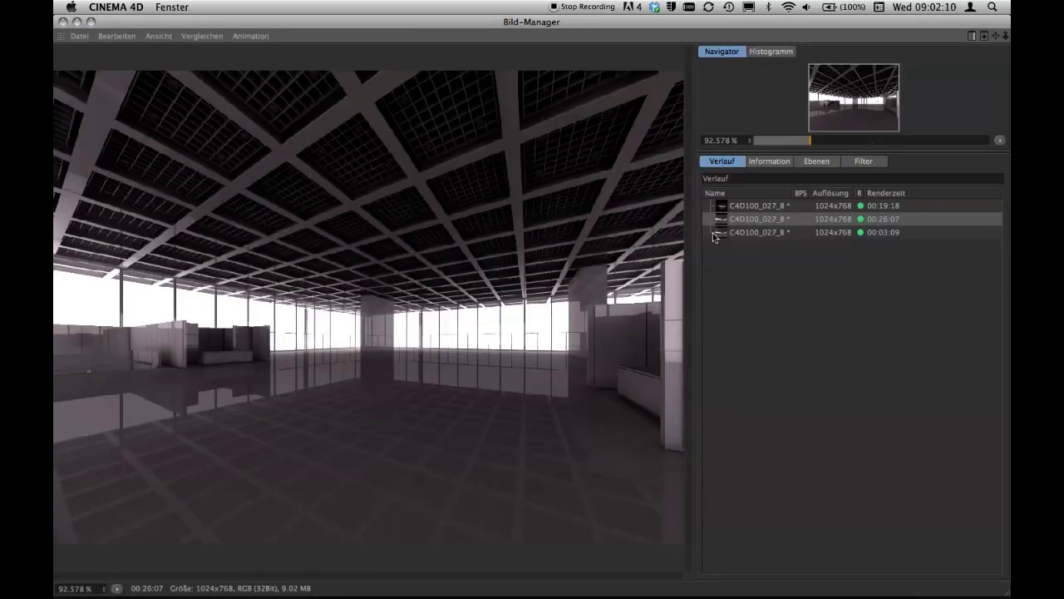
pyautogui.click(790, 206)
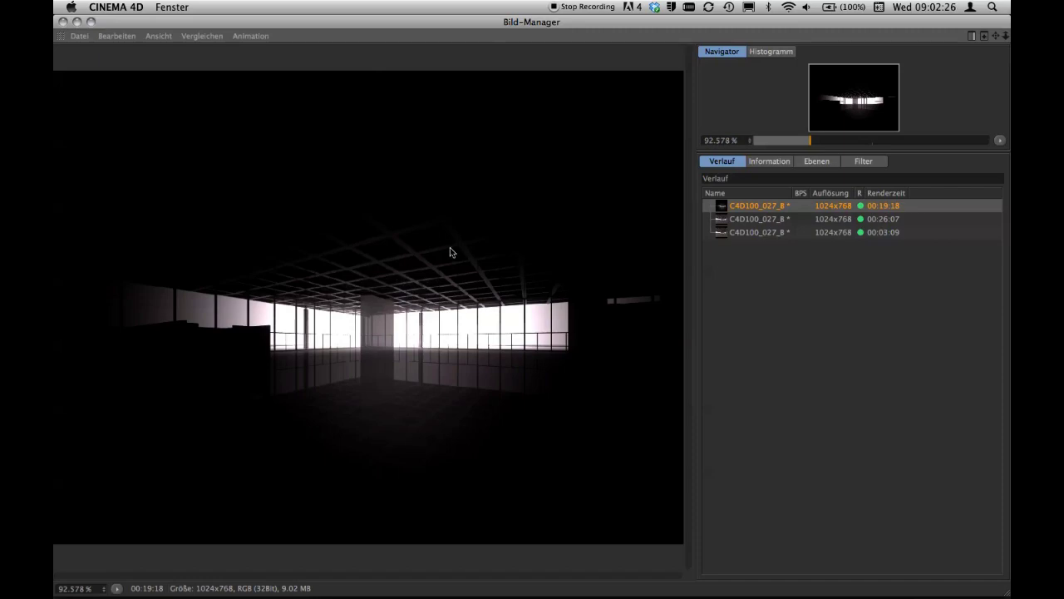
# Close the Bild-Manager and examine the VrayPhysicalCamera tag's lens parameters, including Vignetting effects, with the attribute area enlarged to show them all.
pyautogui.click(62, 21)
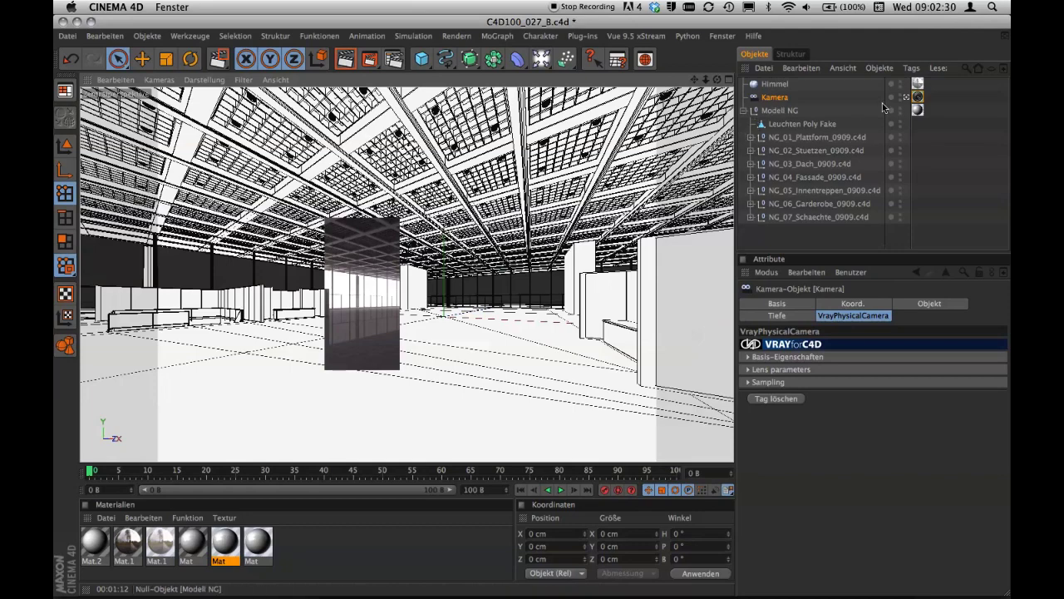
pyautogui.click(918, 98)
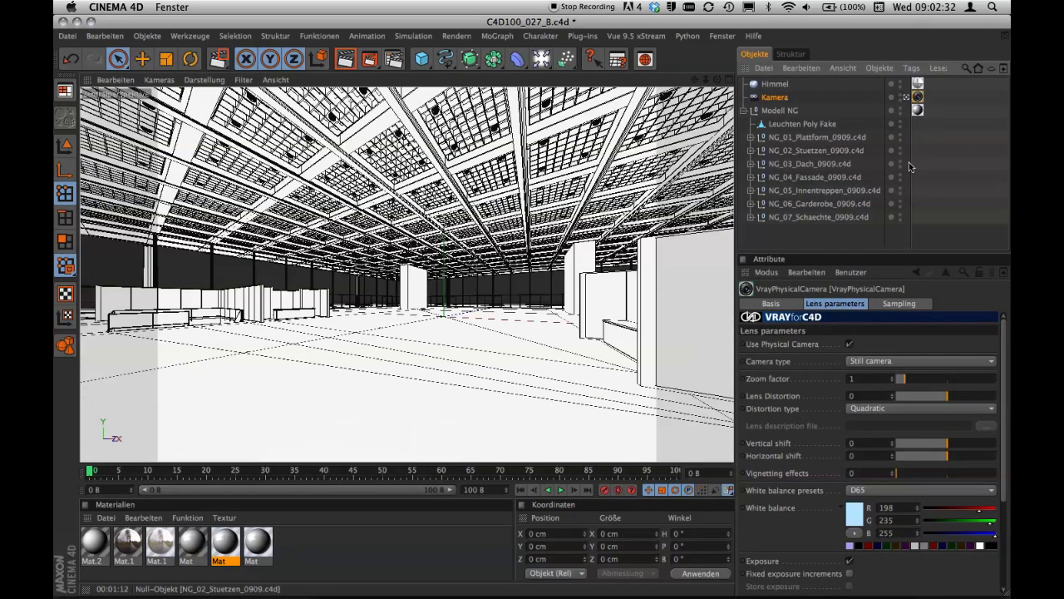
pyautogui.moveTo(910, 252); pyautogui.dragTo(900, 122)
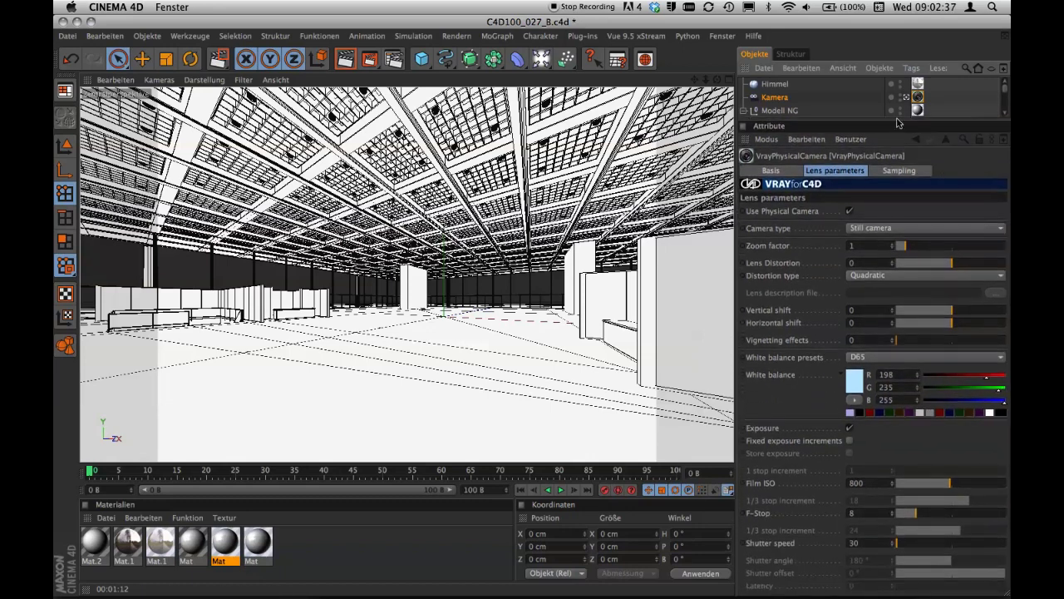
pyautogui.click(852, 340)
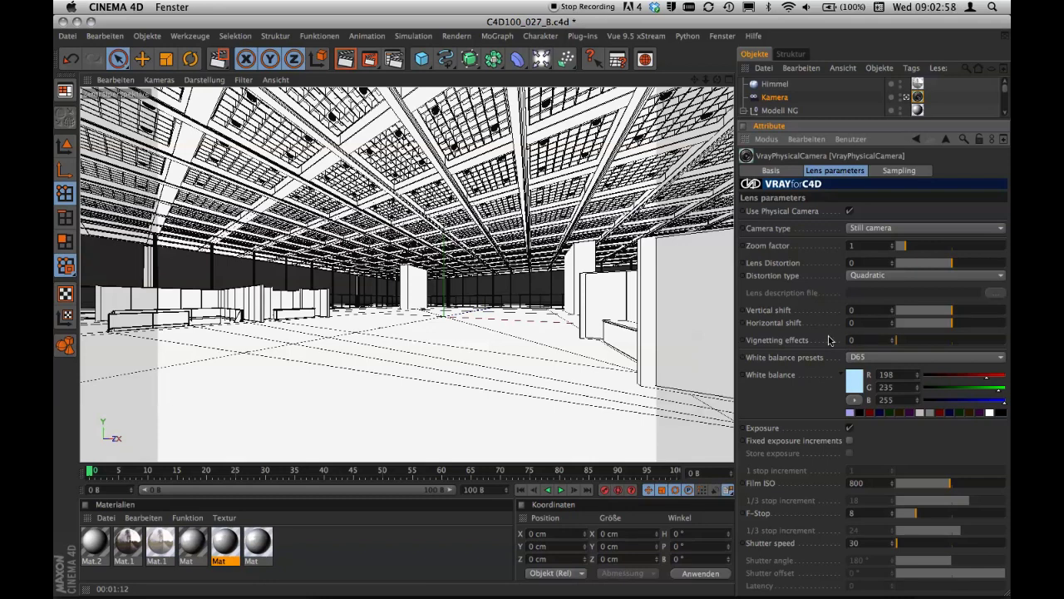
# Reopen the Bild-Manager and compare the first and second renders in the history by repeatedly alternating between them, ending on the second.
pyautogui.click(723, 35)
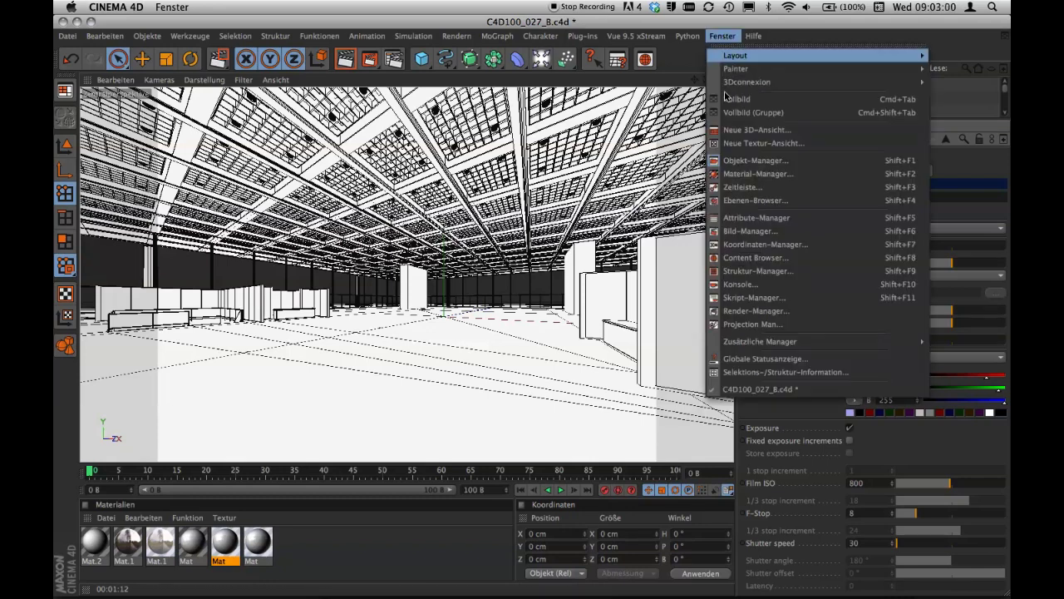
pyautogui.click(742, 231)
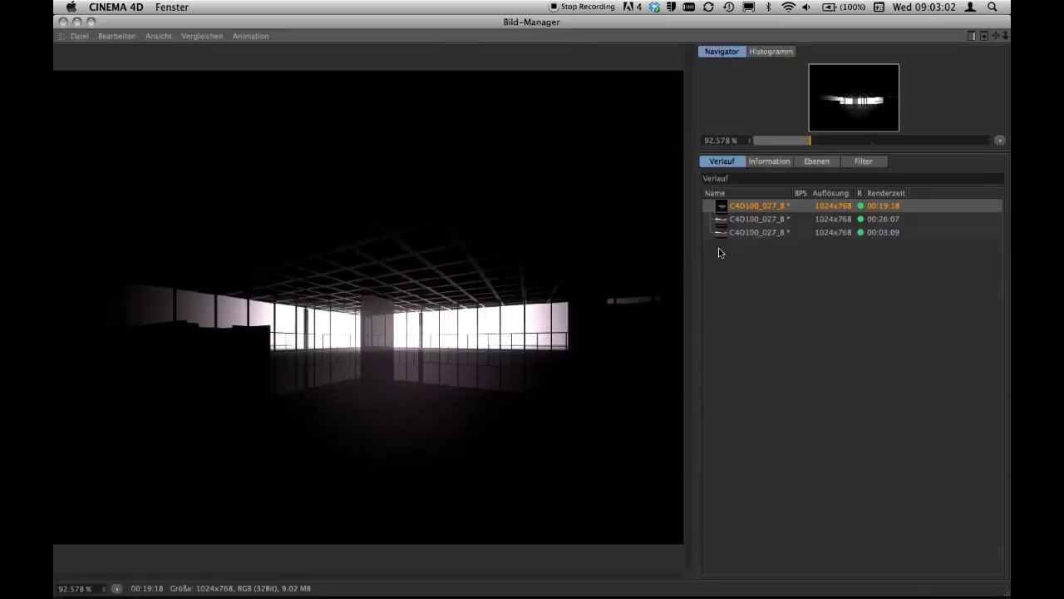
pyautogui.click(749, 221)
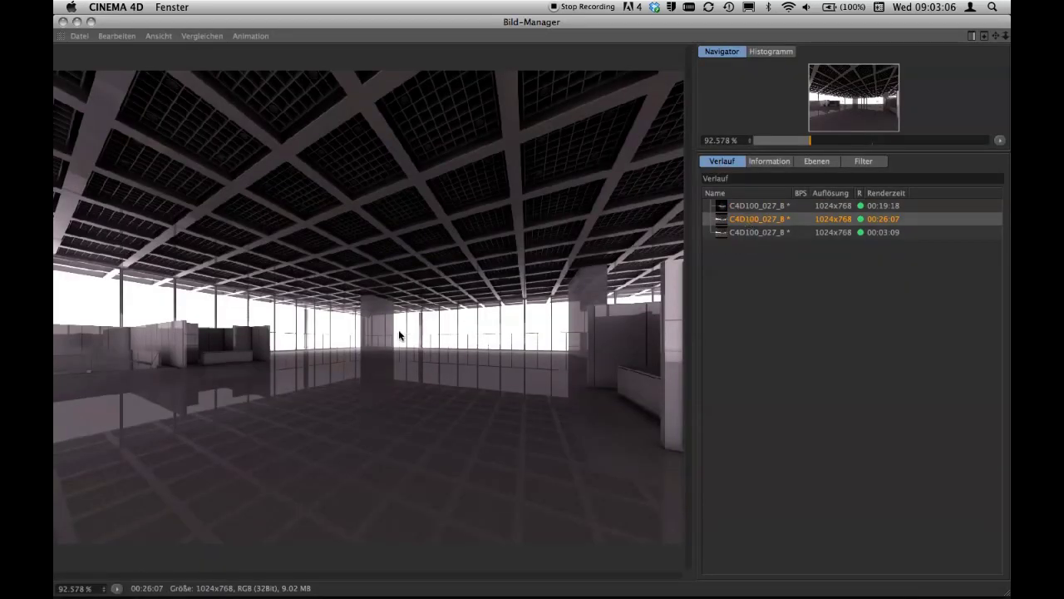
pyautogui.click(745, 207)
pyautogui.click(749, 219)
pyautogui.click(751, 207)
pyautogui.click(750, 219)
pyautogui.click(750, 208)
pyautogui.click(751, 220)
pyautogui.click(751, 208)
pyautogui.click(750, 221)
pyautogui.click(763, 208)
pyautogui.click(764, 220)
pyautogui.click(883, 208)
pyautogui.click(878, 219)
pyautogui.click(751, 211)
pyautogui.click(753, 222)
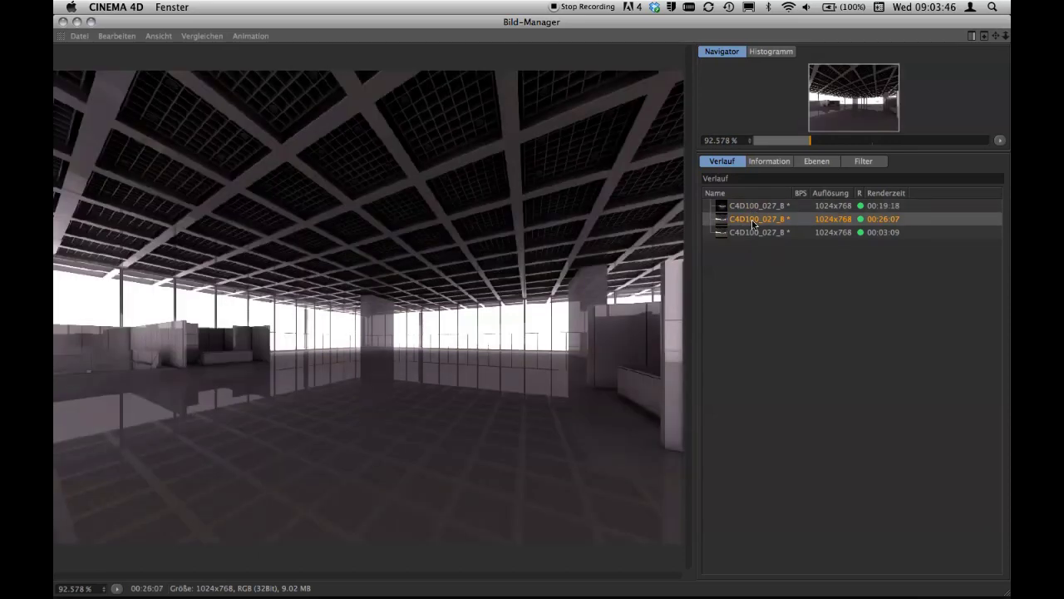